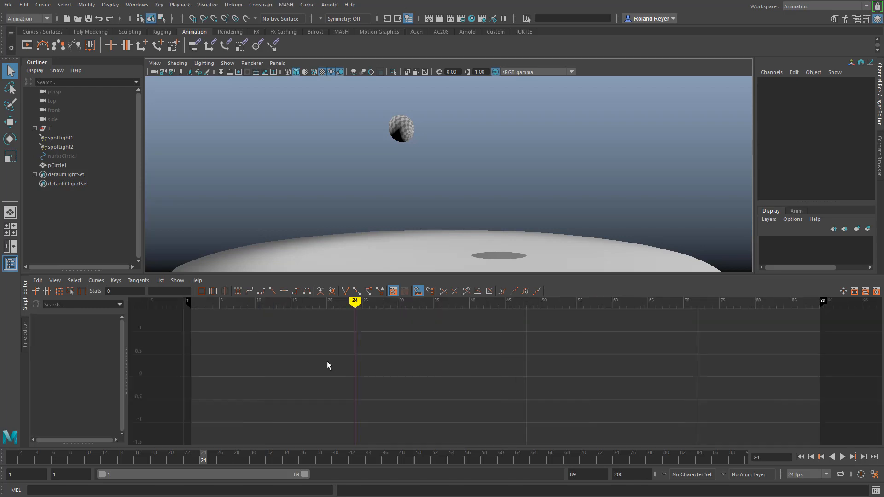
Enlarge the Graph Editor and select the ball at frame 18
{"action": "left_click_drag", "start_coordinate": [290, 275], "coordinate": [314, 250]}
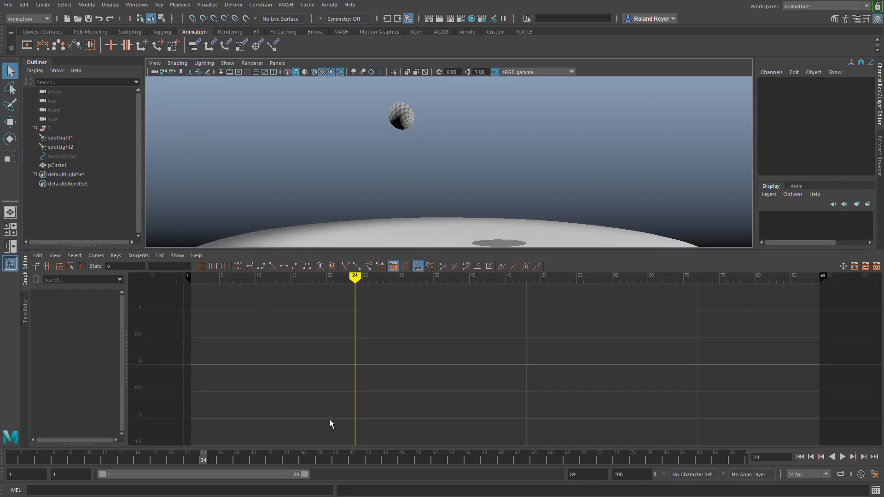
{"action": "left_click_drag", "start_coordinate": [117, 460], "coordinate": [161, 469]}
{"action": "left_click", "coordinate": [393, 101]}
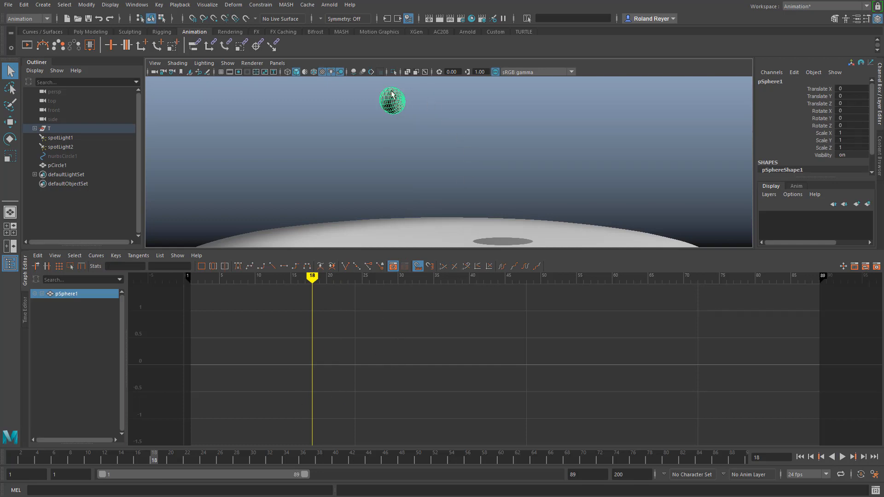
Expand the ball's T hierarchy in the Outliner and select groups T, S and R together to load all their animation curves
{"action": "left_click", "coordinate": [35, 130]}
{"action": "left_click", "coordinate": [35, 129]}
{"action": "left_click", "coordinate": [40, 138]}
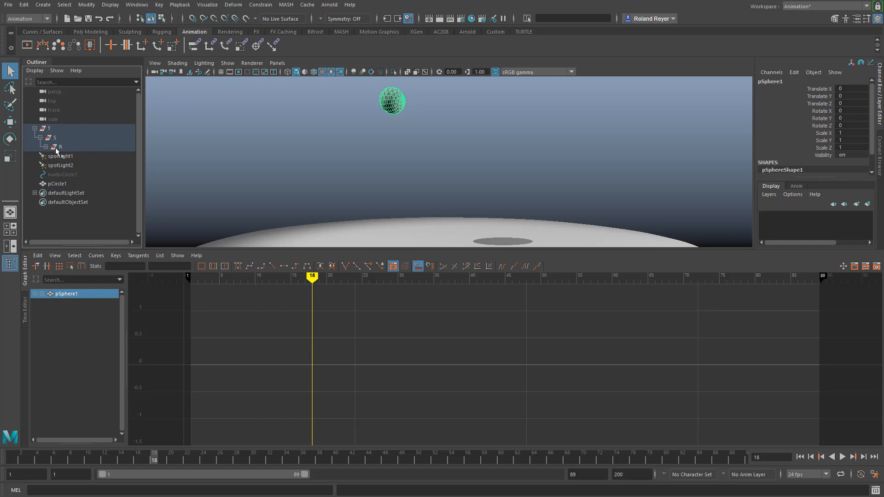
{"action": "left_click", "coordinate": [76, 128]}
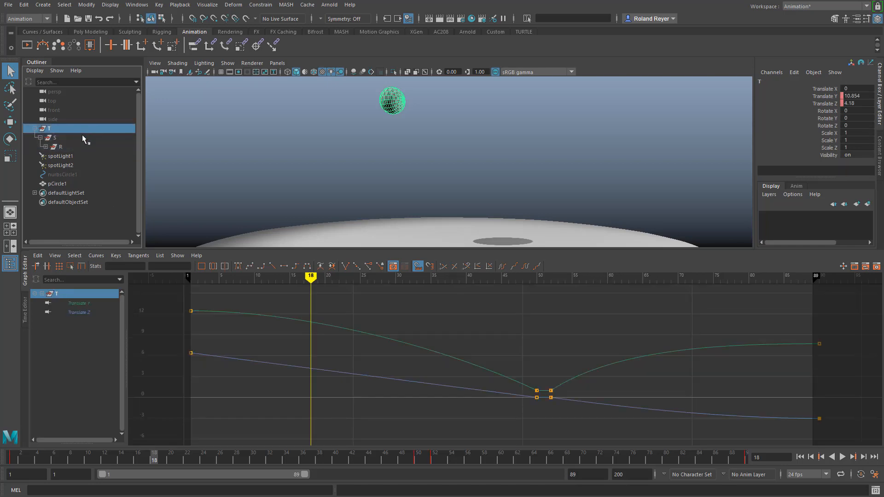
{"action": "left_click", "coordinate": [84, 138]}
{"action": "left_click", "coordinate": [87, 148]}
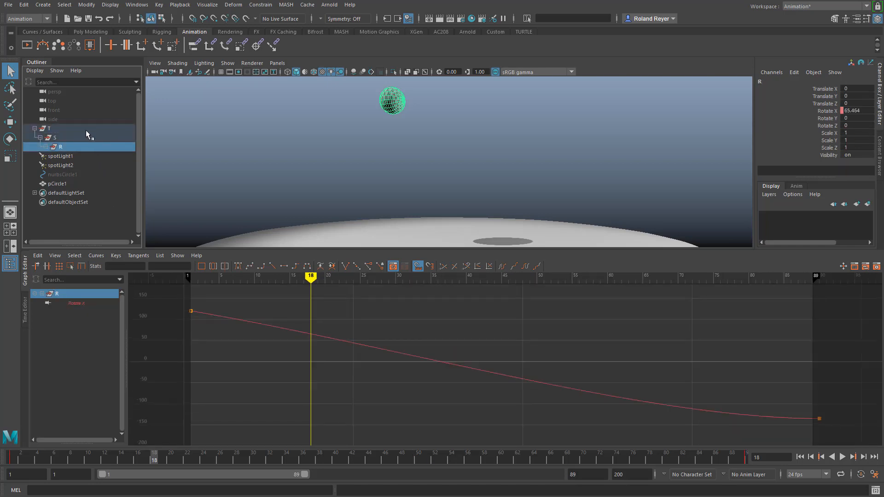
{"action": "left_click_drag", "start_coordinate": [84, 128], "coordinate": [91, 144]}
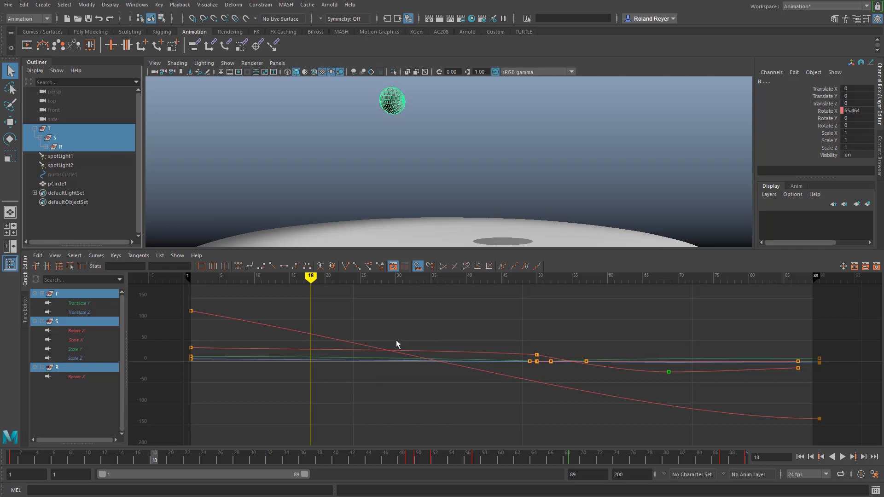
Toggle automatic loading in the Graph Editor off and on, and inspect the Rotate X curve of group R
{"action": "left_click", "coordinate": [392, 267]}
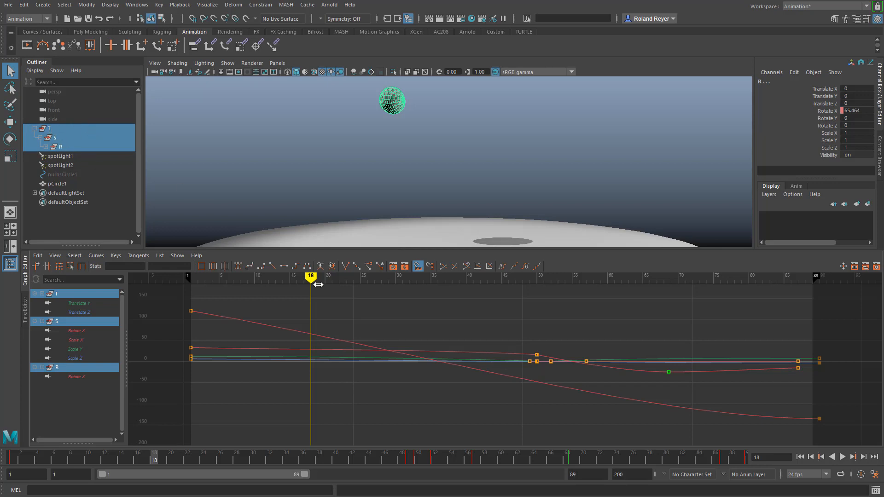
{"action": "left_click", "coordinate": [393, 266]}
{"action": "left_click_drag", "start_coordinate": [286, 338], "coordinate": [287, 336]}
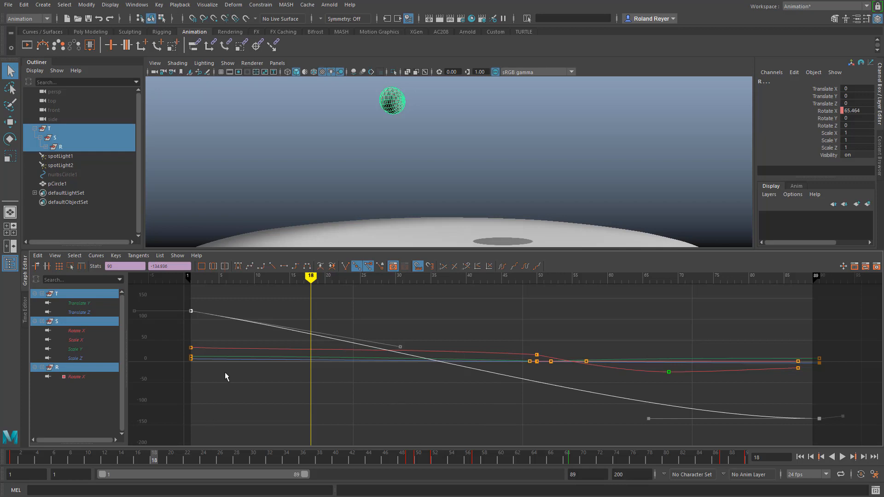
{"action": "left_click", "coordinate": [271, 415]}
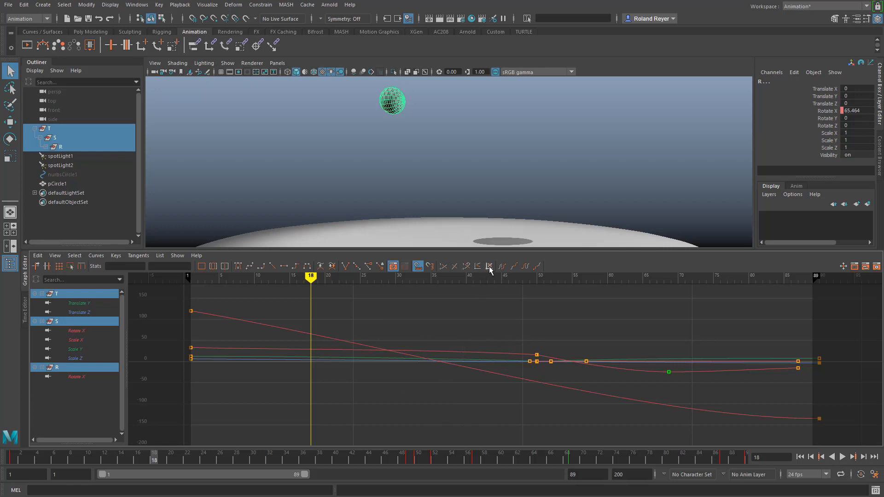
Compare the curves in stacked, absolute and normalized view, and inspect the Rotate X curve of group S
{"action": "key", "text": "2"}
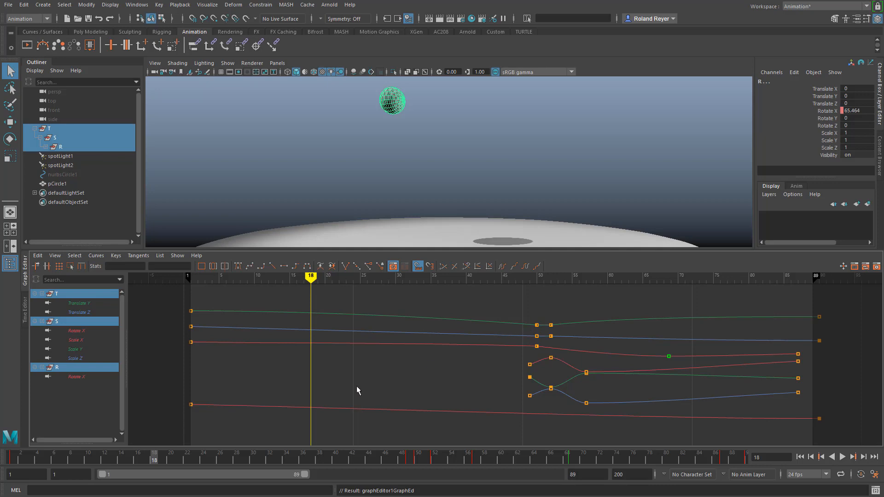
{"action": "left_click", "coordinate": [489, 266]}
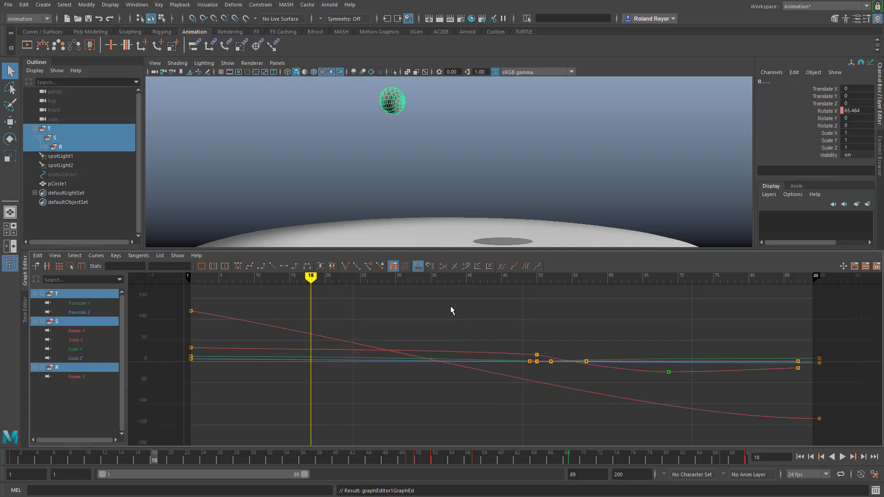
{"action": "left_click", "coordinate": [443, 267]}
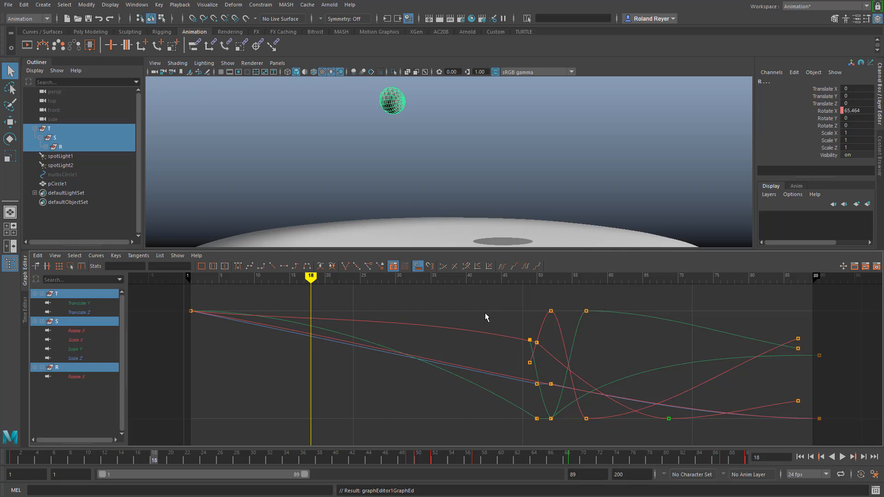
{"action": "left_click", "coordinate": [489, 337]}
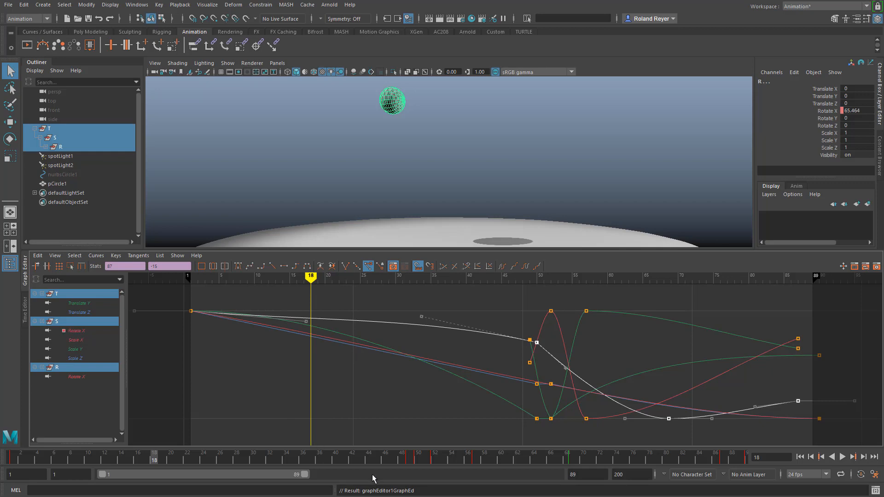
{"action": "left_click", "coordinate": [606, 358]}
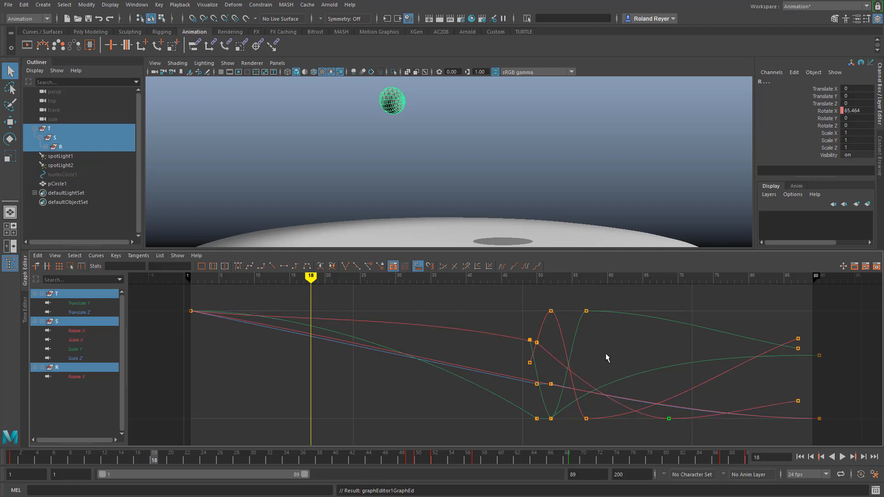
Try tilting the incoming handle of the unified tangent on the Scale Y key at frame 57, and undo the change
{"action": "middle_click_drag", "start_coordinate": [583, 339], "coordinate": [476, 387], "text": "alt"}
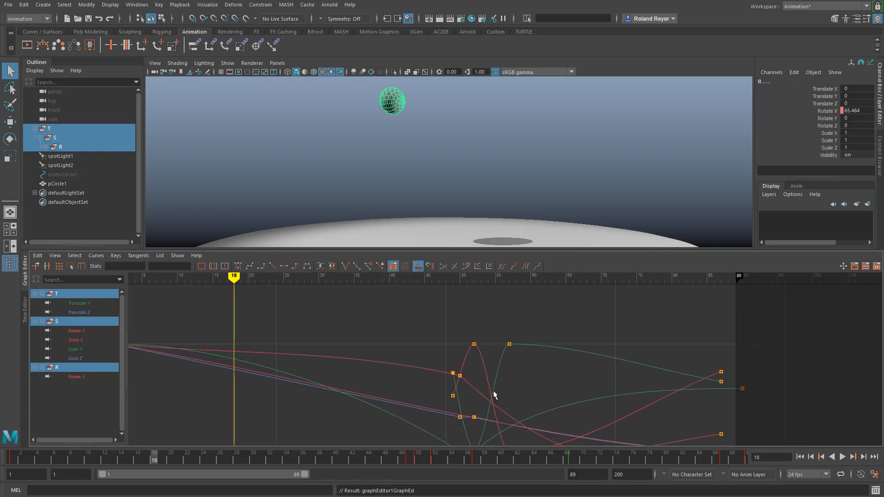
{"action": "right_click_drag", "start_coordinate": [494, 391], "coordinate": [531, 388], "text": "alt"}
{"action": "middle_click_drag", "start_coordinate": [521, 354], "coordinate": [444, 408], "text": "alt"}
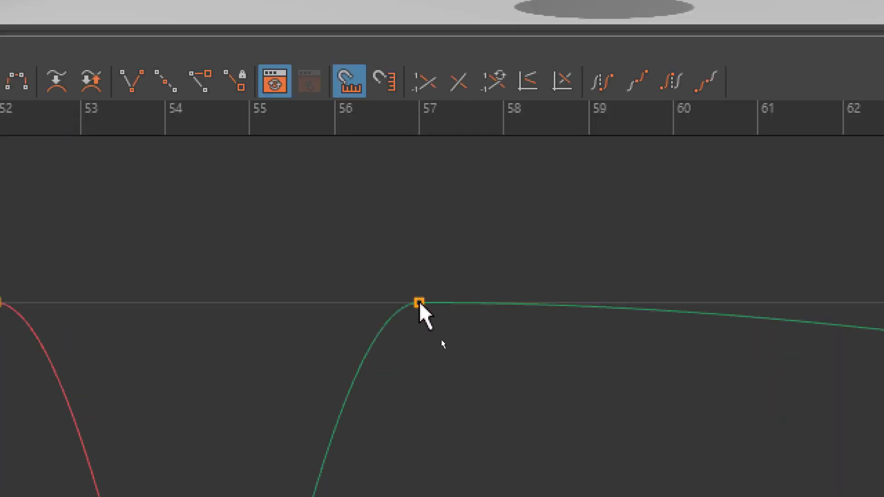
{"action": "left_click_drag", "start_coordinate": [397, 279], "coordinate": [443, 333]}
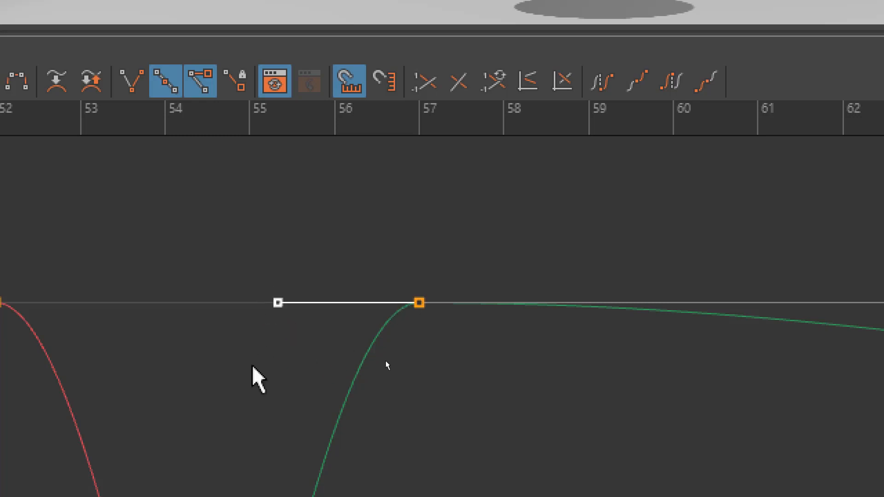
{"action": "left_click_drag", "start_coordinate": [291, 311], "coordinate": [293, 335]}
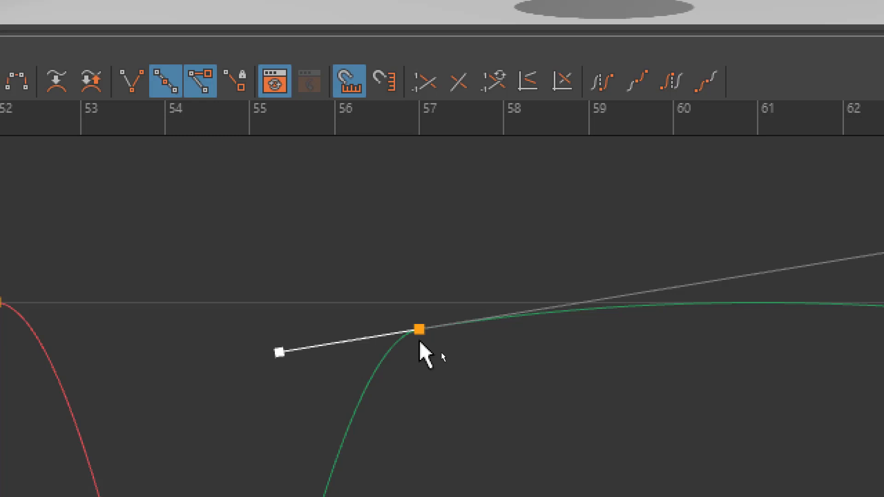
{"action": "key", "text": "ctrl+z"}
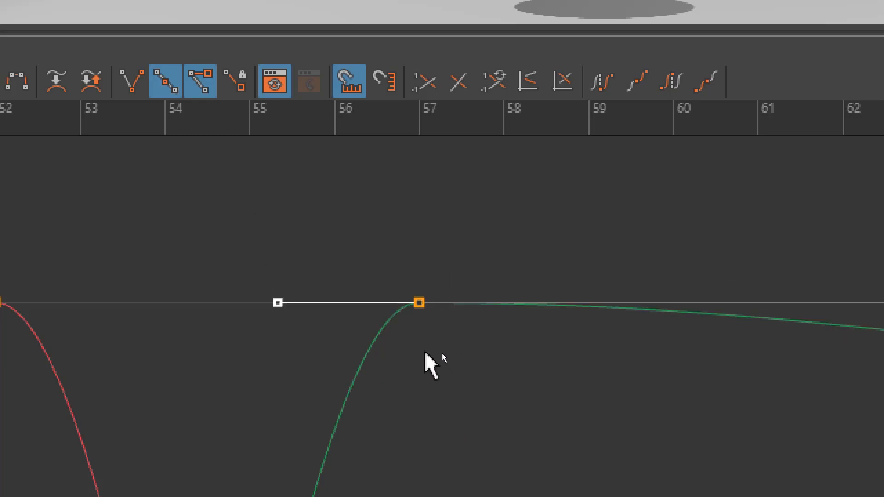
Try breaking the tangents of the Scale Y key at frame 57 and tilting only its incoming handle, and undo both changes
{"action": "left_click", "coordinate": [442, 307]}
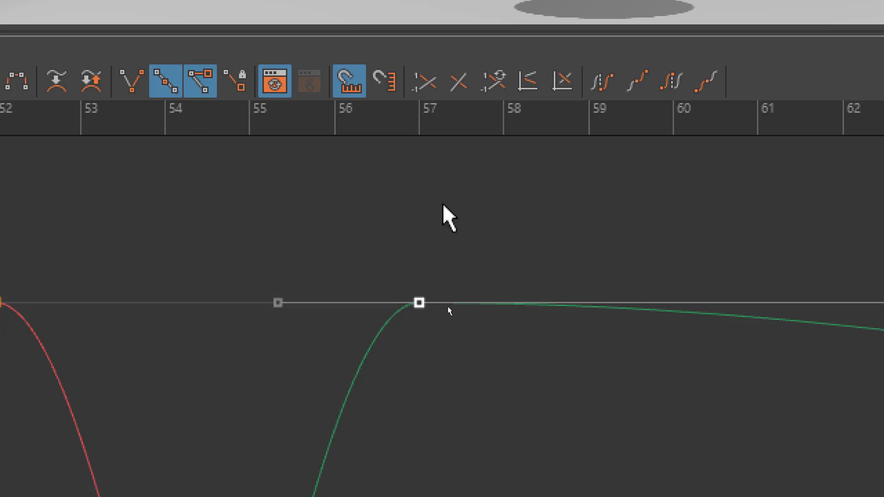
{"action": "right_click", "coordinate": [401, 158]}
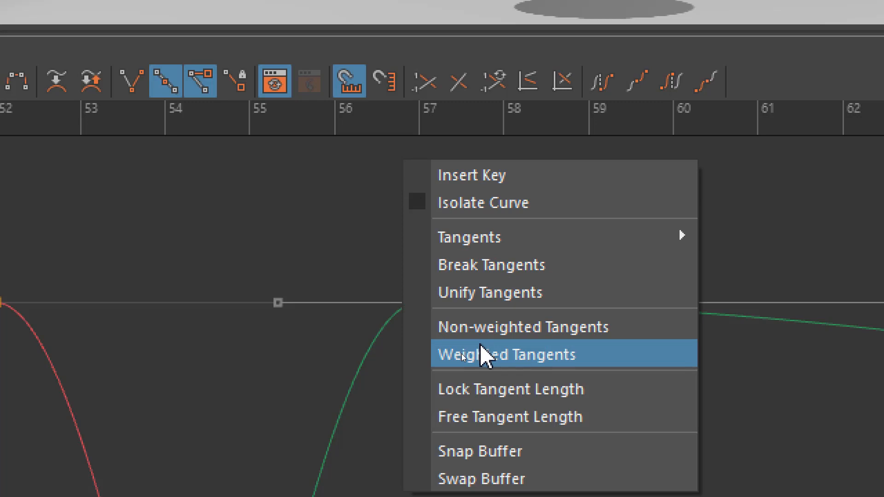
{"action": "left_click", "coordinate": [477, 266]}
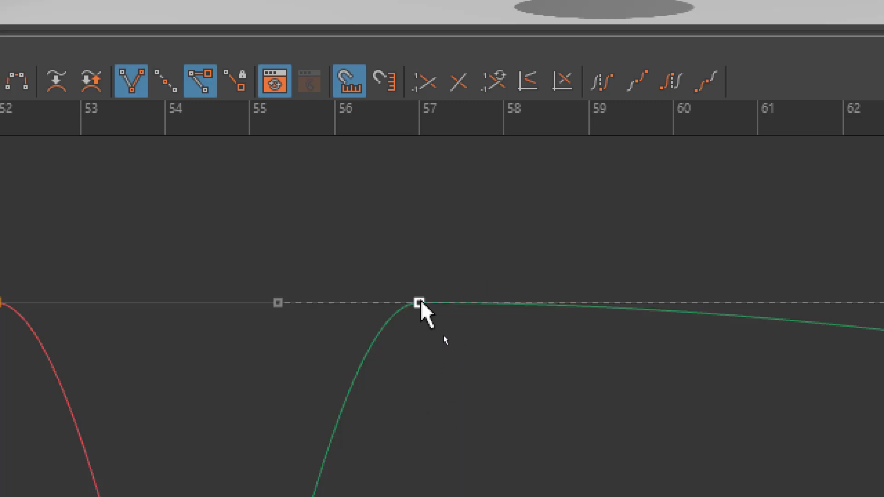
{"action": "left_click_drag", "start_coordinate": [273, 291], "coordinate": [289, 303]}
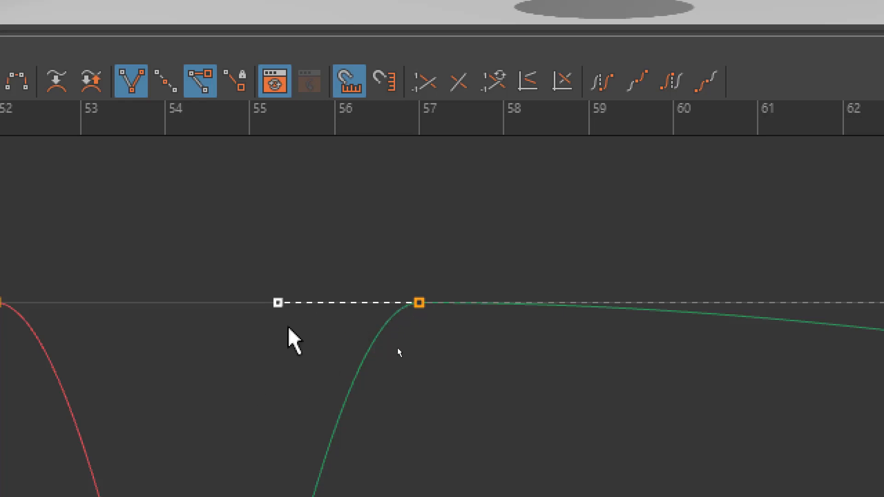
{"action": "middle_click_drag", "start_coordinate": [291, 335], "coordinate": [300, 385]}
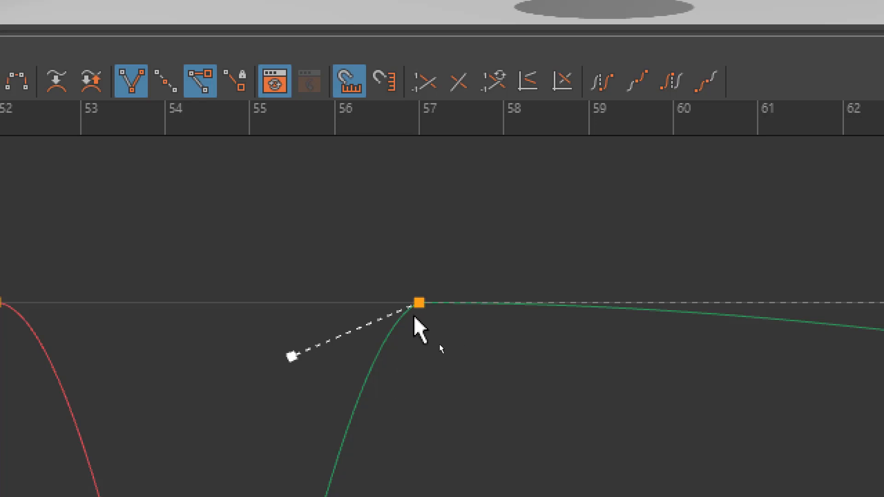
{"action": "key", "text": "ctrl+z"}
{"action": "key", "text": "ctrl+z"}
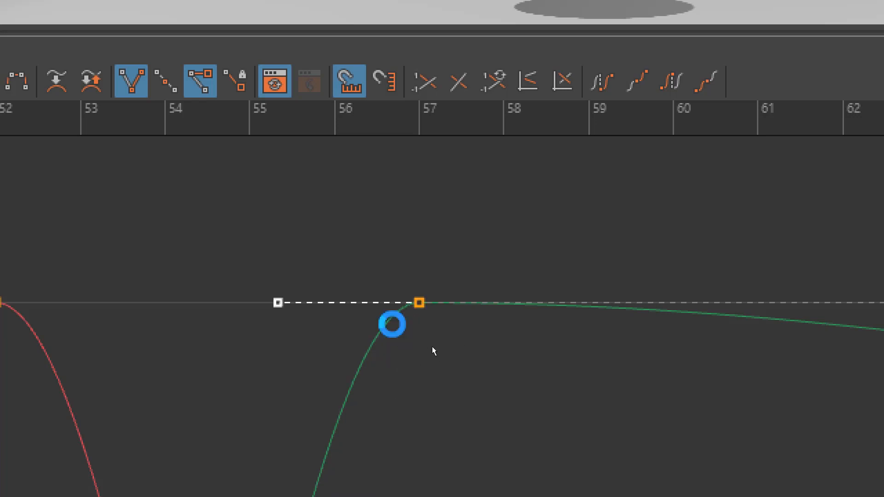
{"action": "key", "text": "ctrl+z"}
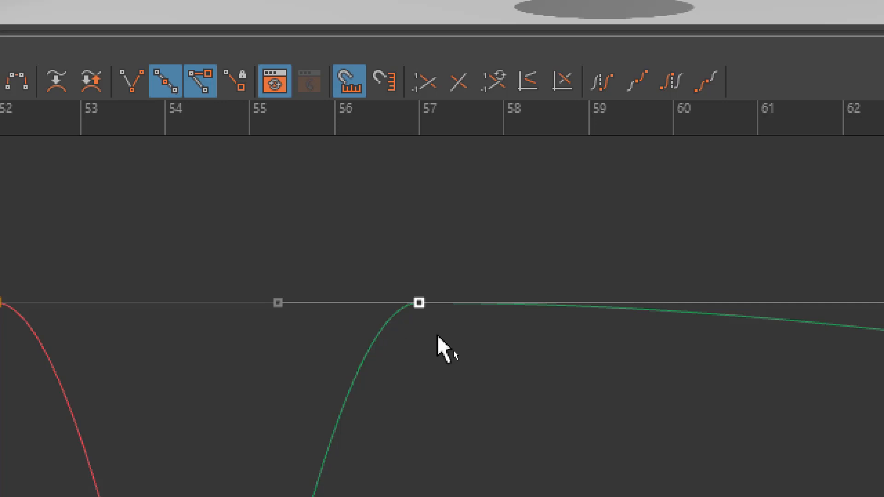
Try non-weighted tangents on the Scale Y curve by tilting the incoming handle at frame 57, and undo the changes
{"action": "left_click_drag", "start_coordinate": [411, 290], "coordinate": [445, 340]}
{"action": "right_click", "coordinate": [406, 155]}
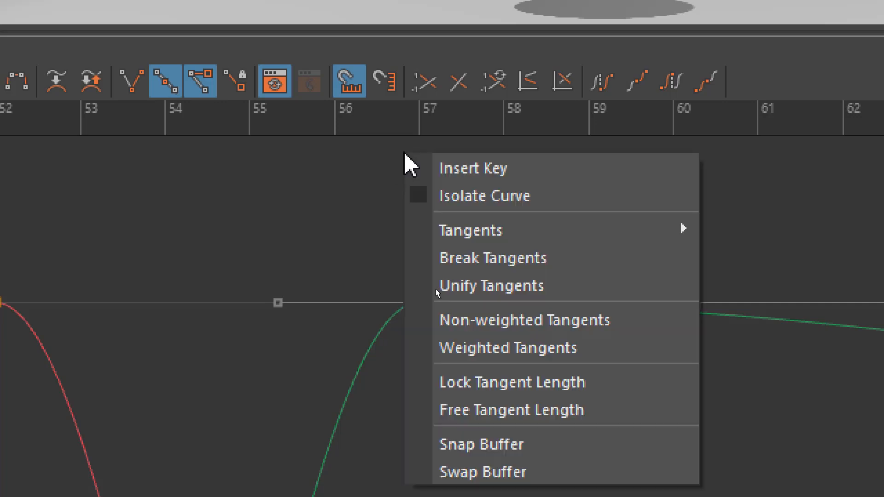
{"action": "left_click", "coordinate": [502, 324]}
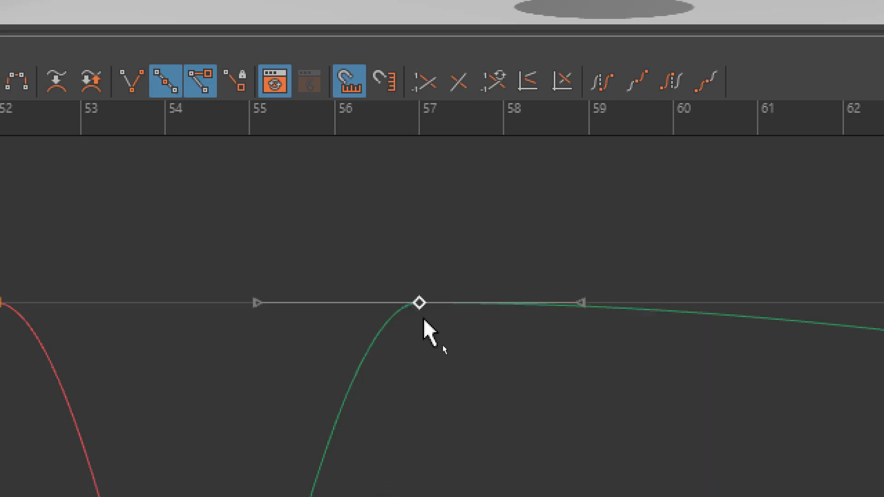
{"action": "left_click", "coordinate": [257, 303]}
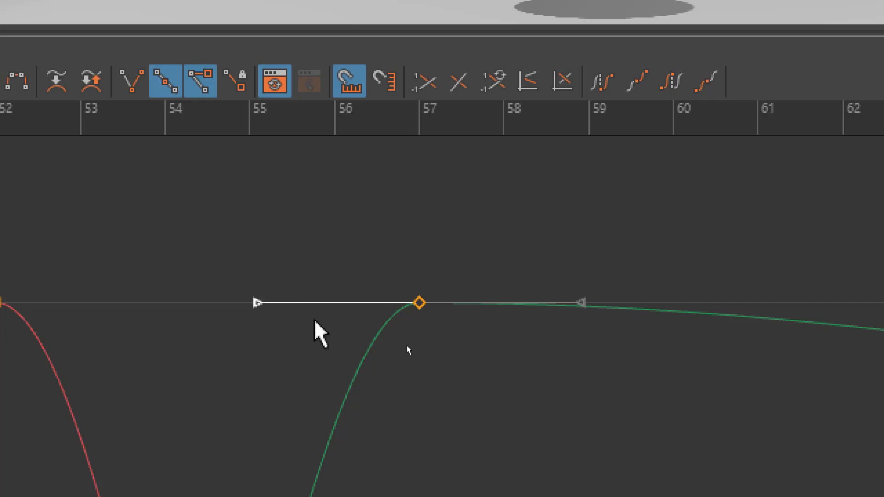
{"action": "mouse_move", "coordinate": [282, 269]}
{"action": "middle_mouse_down"}
{"action": "mouse_move", "coordinate": [288, 317]}
{"action": "mouse_move", "coordinate": [285, 226]}
{"action": "mouse_move", "coordinate": [290, 281]}
{"action": "middle_mouse_up"}
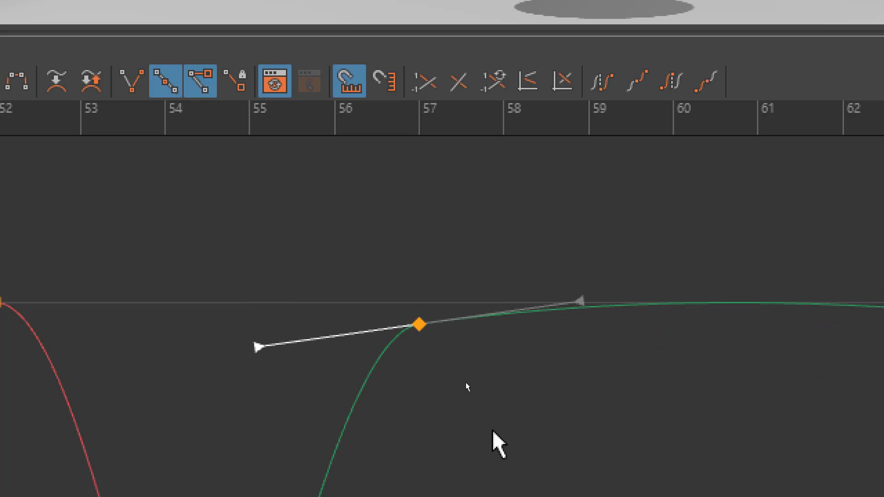
{"action": "key", "text": "ctrl+z"}
{"action": "key", "text": "ctrl+z"}
{"action": "key", "text": "ctrl+z"}
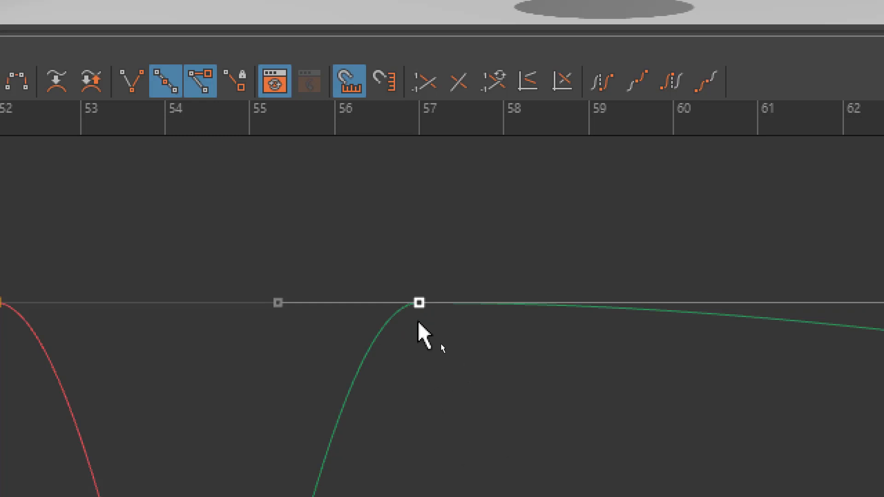
Frame all animation curves and view them in absolute and stacked display
{"action": "left_click", "coordinate": [419, 302]}
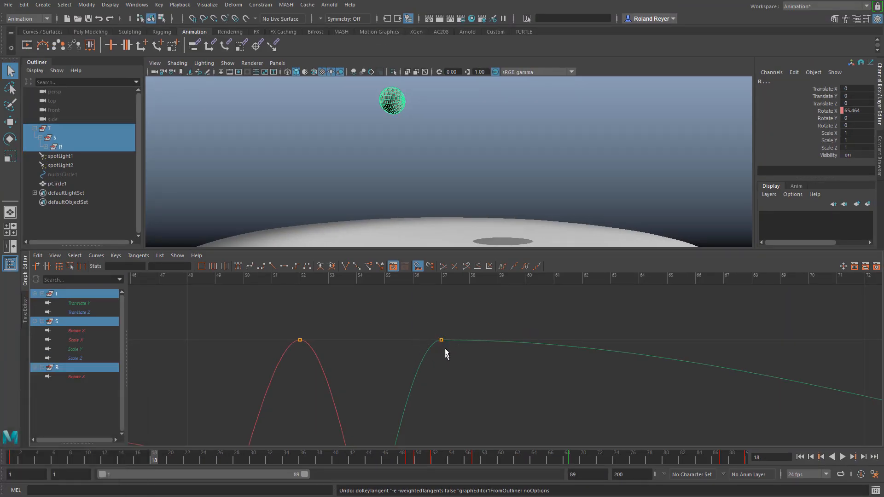
{"action": "key", "text": "a"}
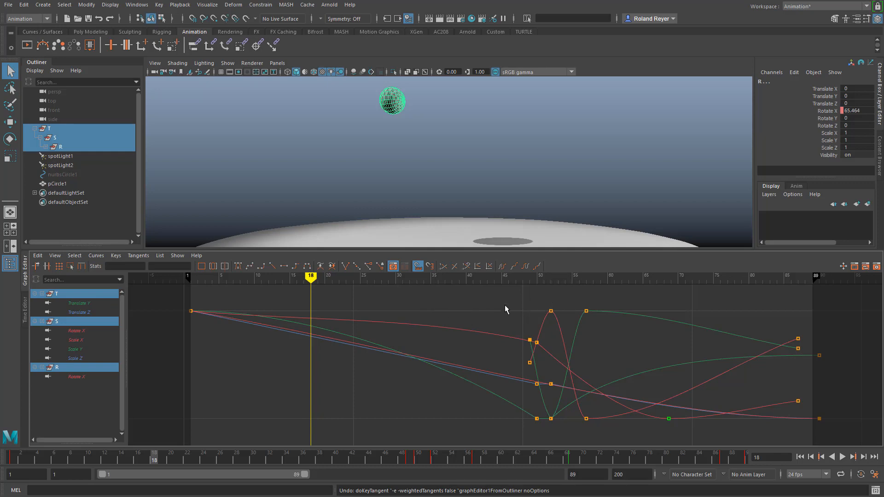
{"action": "key", "text": "1"}
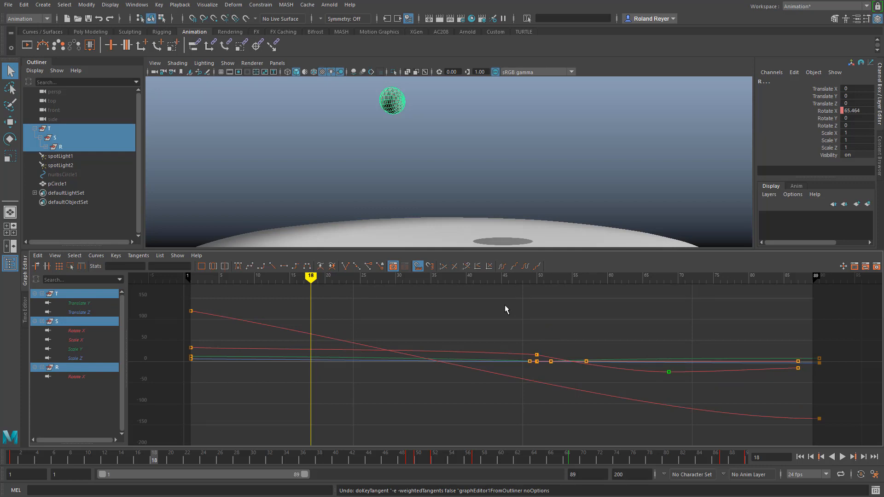
{"action": "key", "text": "2"}
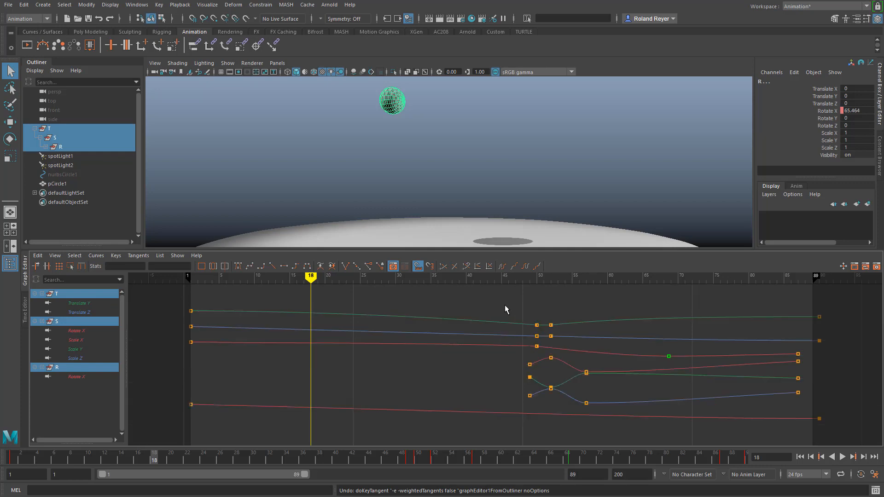
View the ball's animation curves in normalized display and return them to absolute display
{"action": "key", "text": "3"}
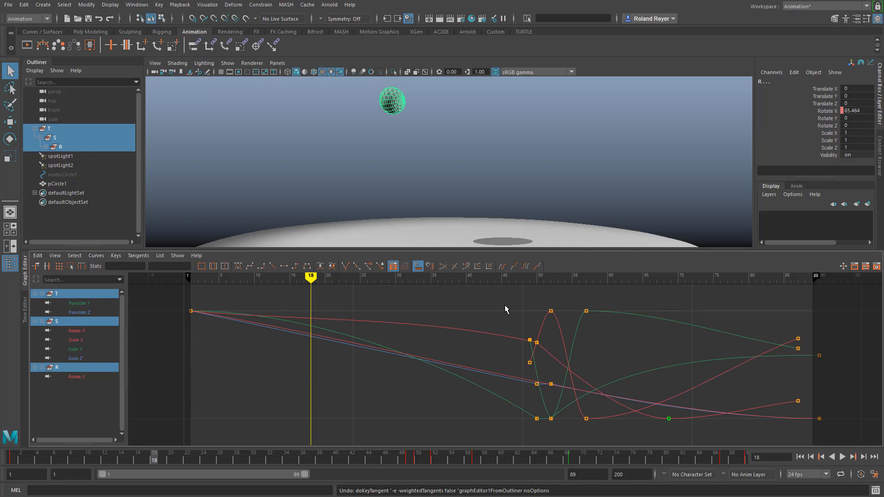
{"action": "key", "text": "1"}
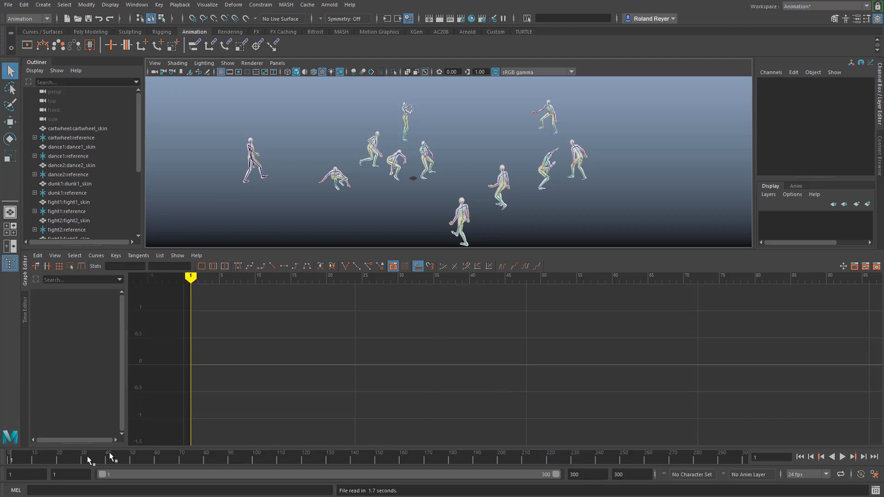
Select all the motion-capture characters in the viewport and extend the selection to their full joint hierarchies
{"action": "left_click_drag", "start_coordinate": [24, 458], "coordinate": [11, 486]}
{"action": "left_click_drag", "start_coordinate": [200, 90], "coordinate": [637, 248]}
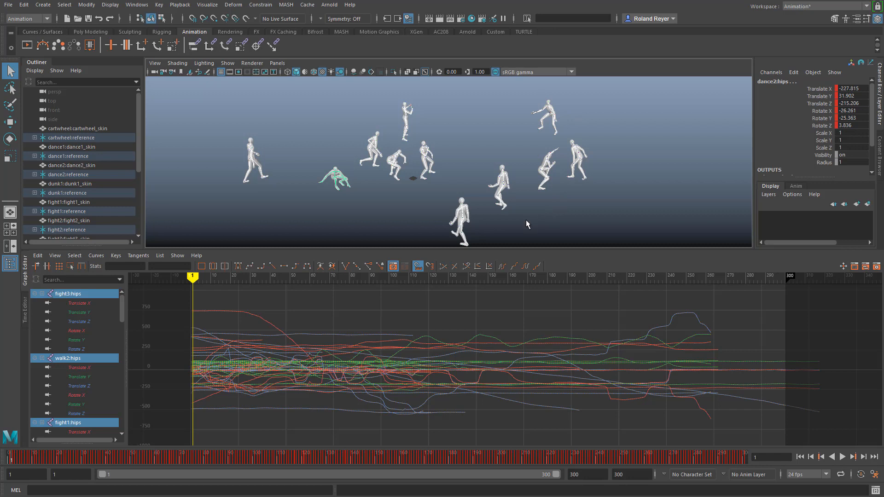
{"action": "left_click", "coordinate": [65, 5]}
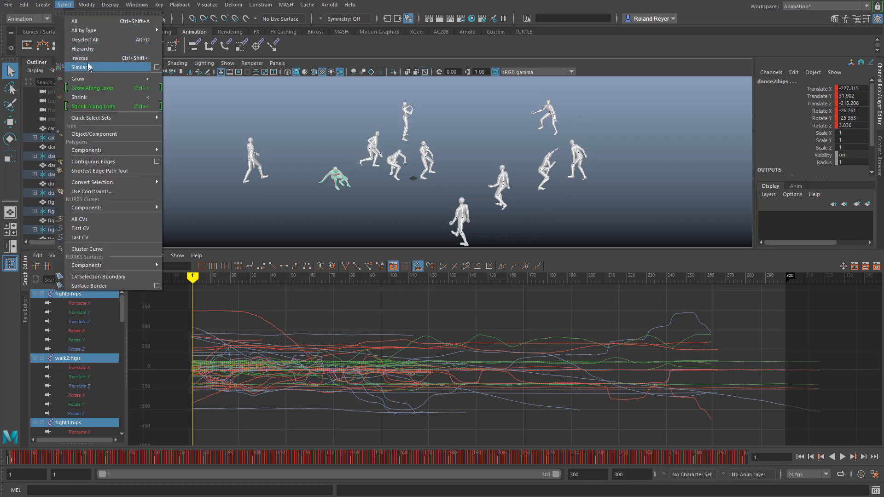
{"action": "left_click", "coordinate": [83, 48]}
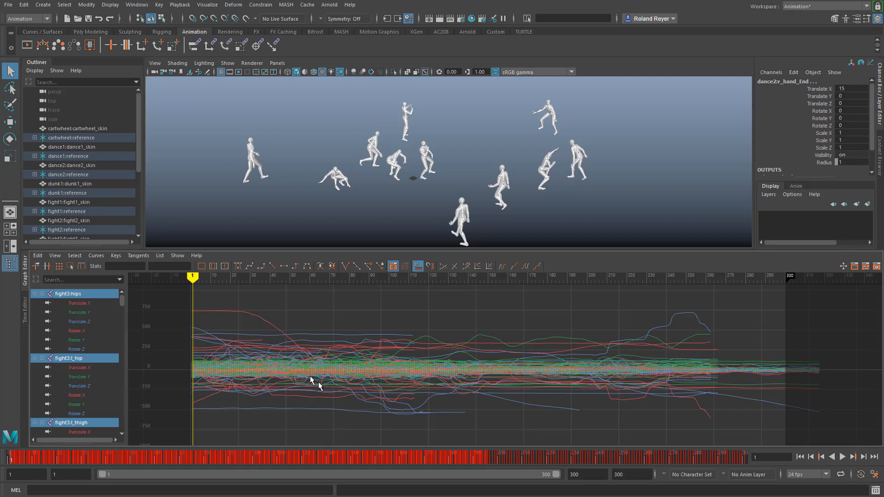
Select the keys of all the joint curves between about frames 48 and 98 in the Graph Editor
{"action": "middle_click_drag", "start_coordinate": [313, 385], "coordinate": [382, 372], "text": "alt"}
{"action": "mouse_move", "coordinate": [336, 395]}
{"action": "right_mouse_down", "text": "alt"}
{"action": "mouse_move", "coordinate": [513, 396]}
{"action": "mouse_move", "coordinate": [277, 388]}
{"action": "mouse_move", "coordinate": [657, 396]}
{"action": "mouse_move", "coordinate": [355, 393]}
{"action": "mouse_move", "coordinate": [373, 401]}
{"action": "mouse_move", "coordinate": [329, 404]}
{"action": "mouse_move", "coordinate": [340, 407]}
{"action": "right_mouse_up", "text": "alt"}
{"action": "middle_click_drag", "start_coordinate": [340, 407], "coordinate": [338, 402], "text": "alt"}
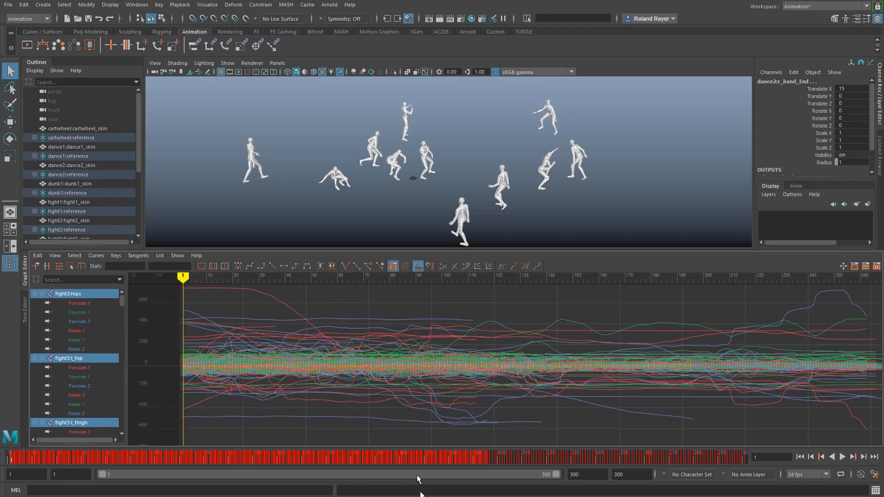
{"action": "left_click_drag", "start_coordinate": [308, 302], "coordinate": [440, 430]}
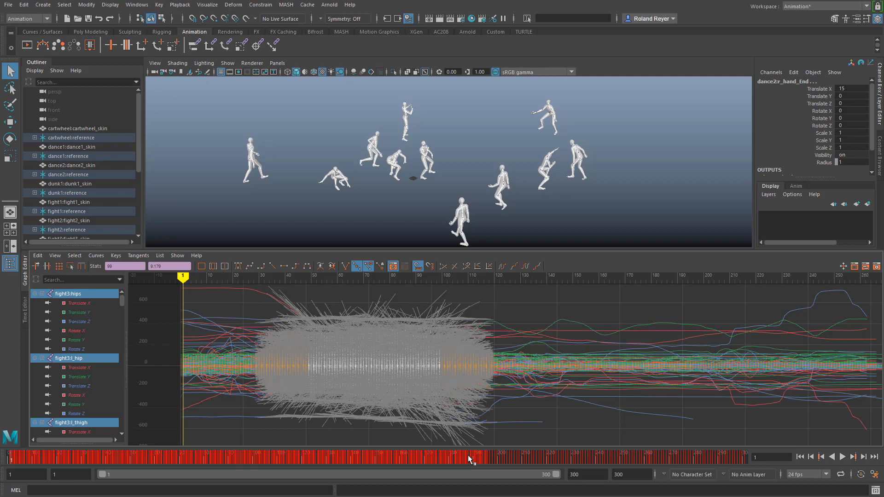
Set the Graph Editor's tangent display to Never
{"action": "left_click", "coordinate": [55, 256]}
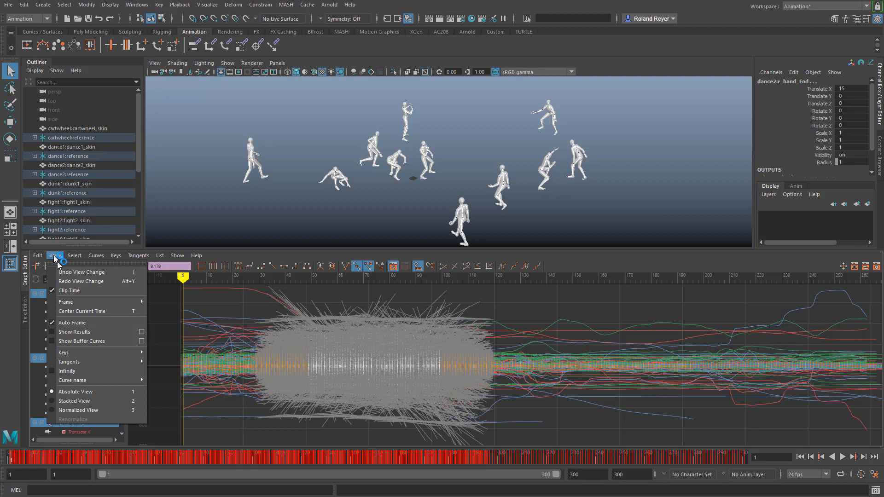
{"action": "mouse_move", "coordinate": [104, 363]}
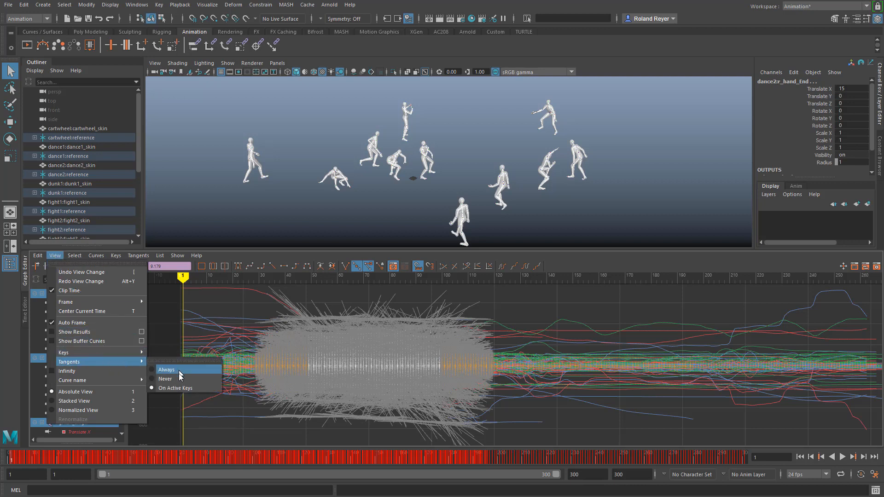
{"action": "left_click", "coordinate": [176, 376]}
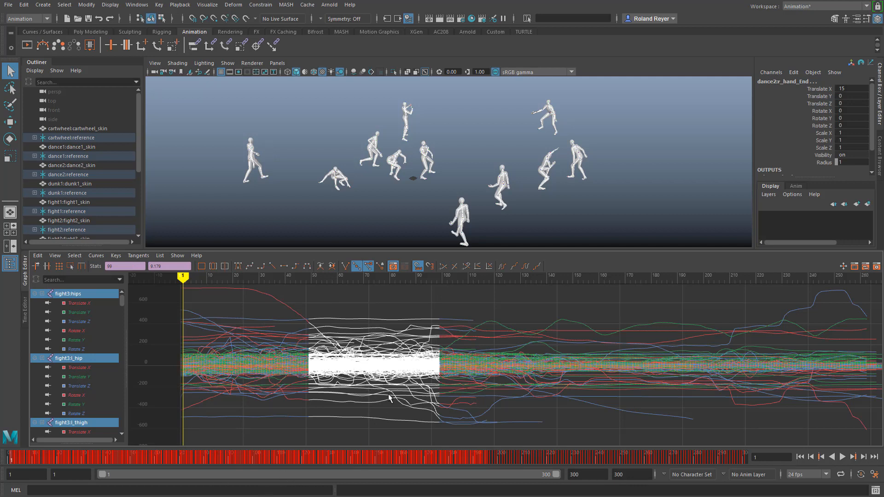
Try moving the selected keys about 22 frames later and to higher values, inspect the overlapping curves, and undo the move
{"action": "middle_click_drag", "start_coordinate": [346, 428], "coordinate": [409, 400]}
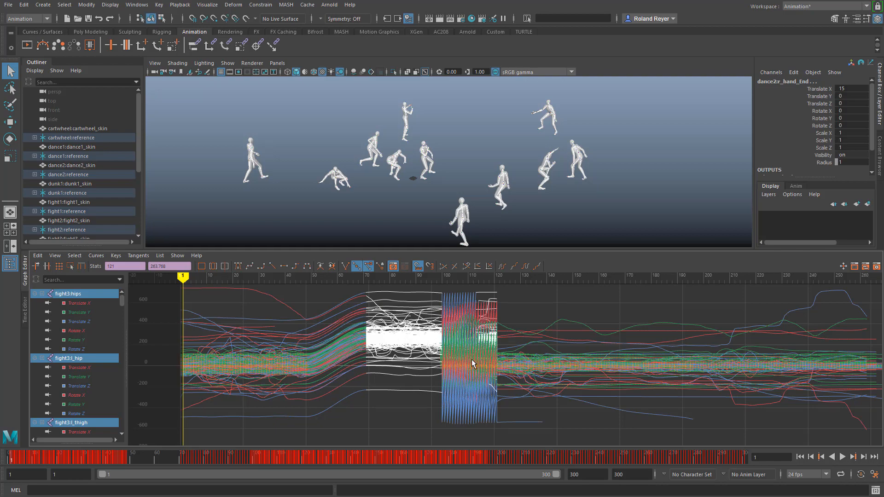
{"action": "right_click_drag", "start_coordinate": [475, 355], "coordinate": [517, 362], "text": "alt"}
{"action": "middle_click_drag", "start_coordinate": [434, 343], "coordinate": [486, 421], "text": "alt"}
{"action": "middle_click_drag", "start_coordinate": [462, 362], "coordinate": [578, 410], "text": "alt"}
{"action": "right_click_drag", "start_coordinate": [625, 417], "coordinate": [608, 410], "text": "alt"}
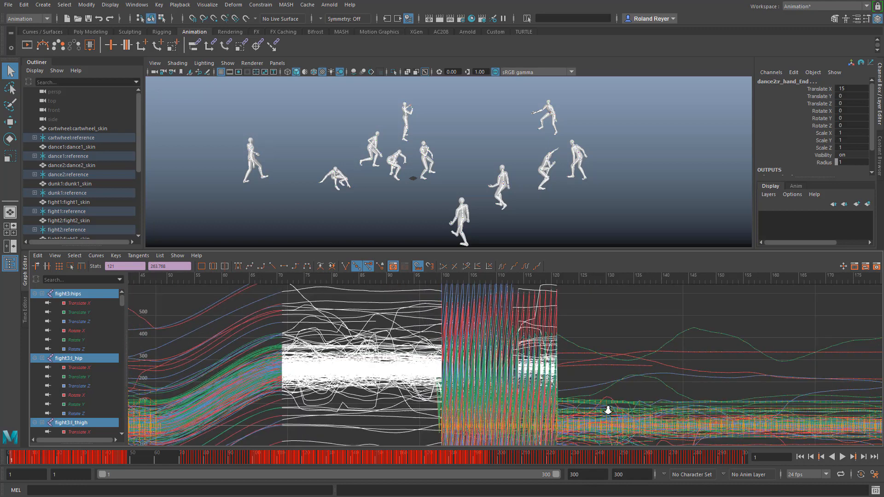
{"action": "middle_click_drag", "start_coordinate": [556, 391], "coordinate": [491, 362], "text": "alt"}
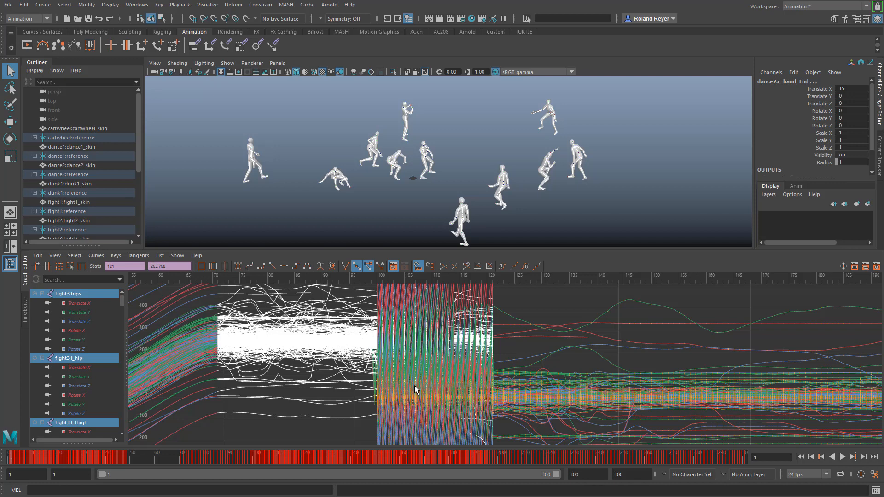
{"action": "key", "text": "ctrl+z"}
Deselect all the keys on the characters' animation curves
{"action": "middle_click_drag", "start_coordinate": [368, 391], "coordinate": [424, 375], "text": "alt"}
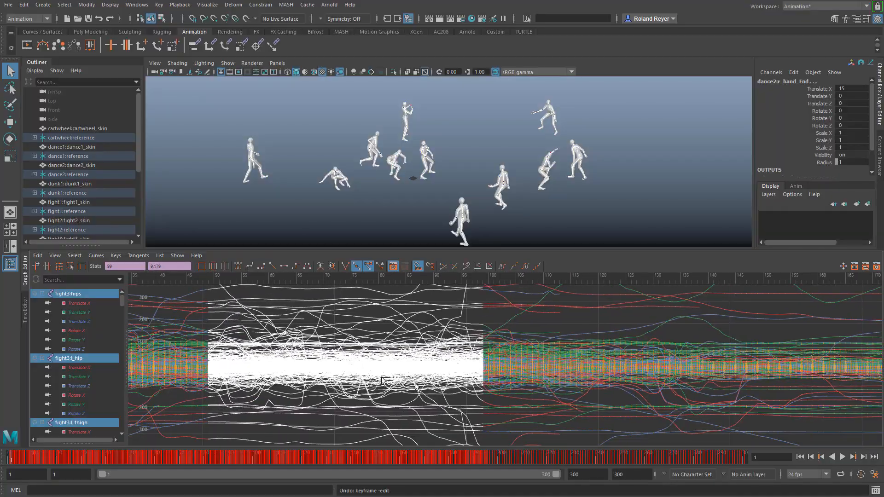
{"action": "mouse_move", "coordinate": [384, 382]}
{"action": "right_mouse_down", "text": "alt"}
{"action": "mouse_move", "coordinate": [487, 390]}
{"action": "mouse_move", "coordinate": [347, 389]}
{"action": "mouse_move", "coordinate": [382, 391]}
{"action": "right_mouse_up", "text": "alt"}
{"action": "right_click_drag", "start_coordinate": [439, 390], "coordinate": [361, 391], "text": "alt"}
{"action": "right_click_drag", "start_coordinate": [482, 388], "coordinate": [474, 387], "text": "alt"}
{"action": "middle_click_drag", "start_coordinate": [474, 387], "coordinate": [502, 381], "text": "alt"}
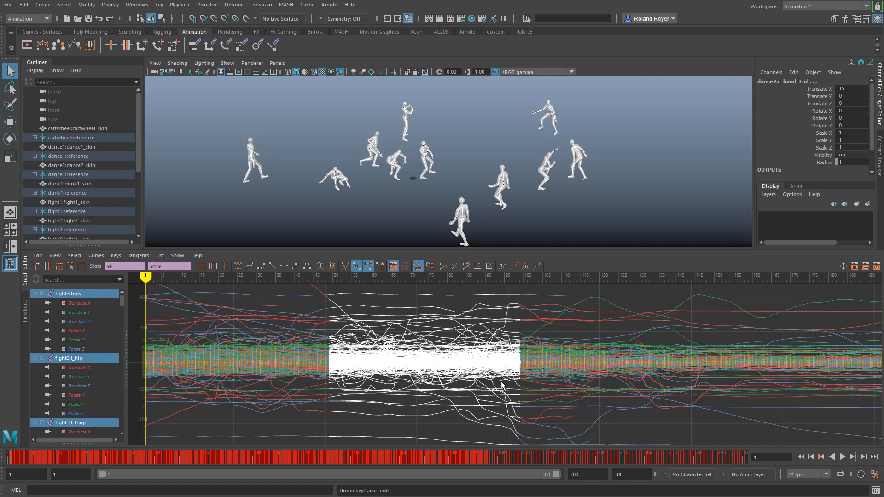
{"action": "left_click", "coordinate": [455, 440]}
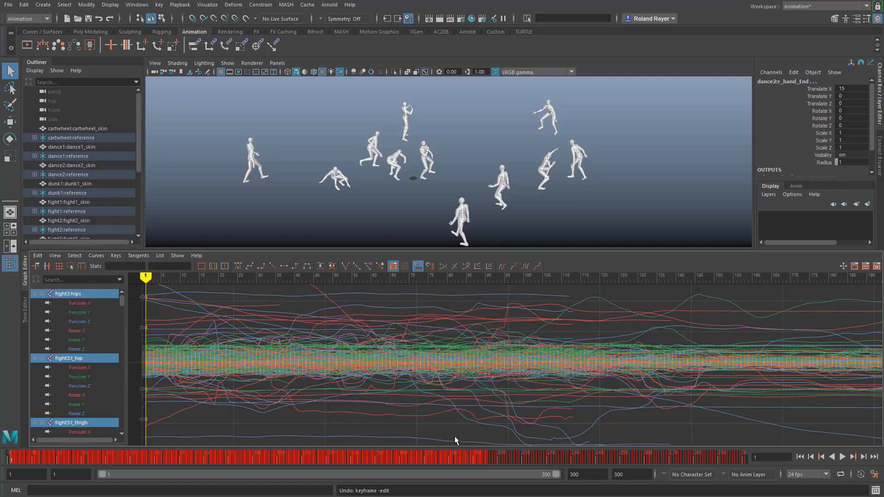